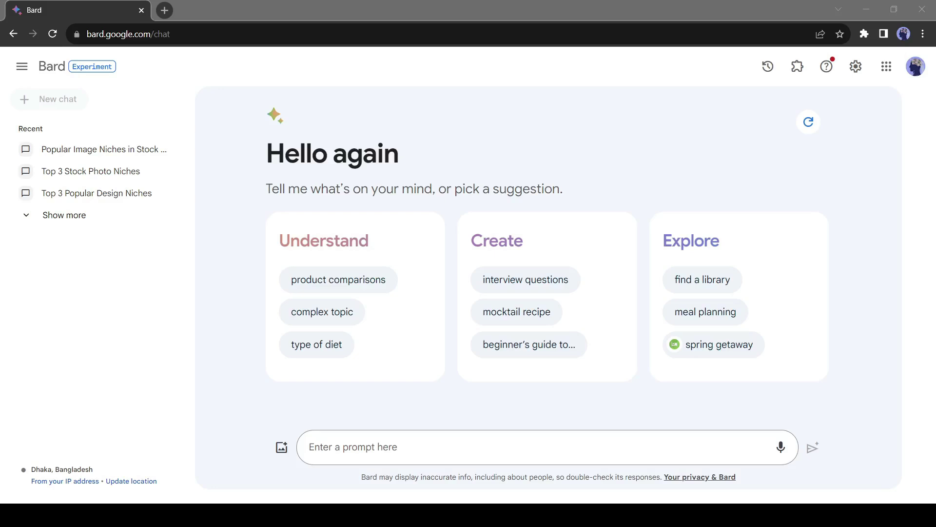
- Ask Bard which book to review first for a Book Review channel, then select 'The Richest Man in Babylon'
left_click(363, 446)
type("Hey")
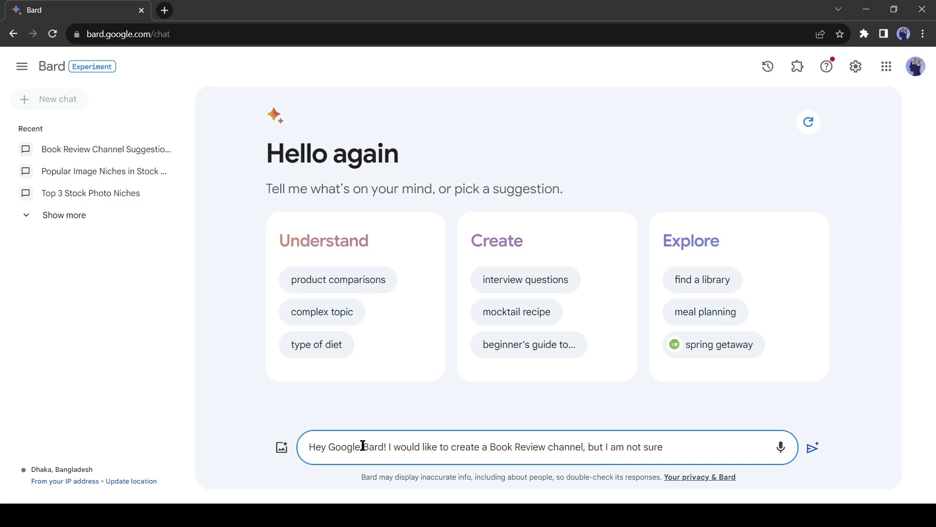
type("review first. Can you give me some suggestions?")
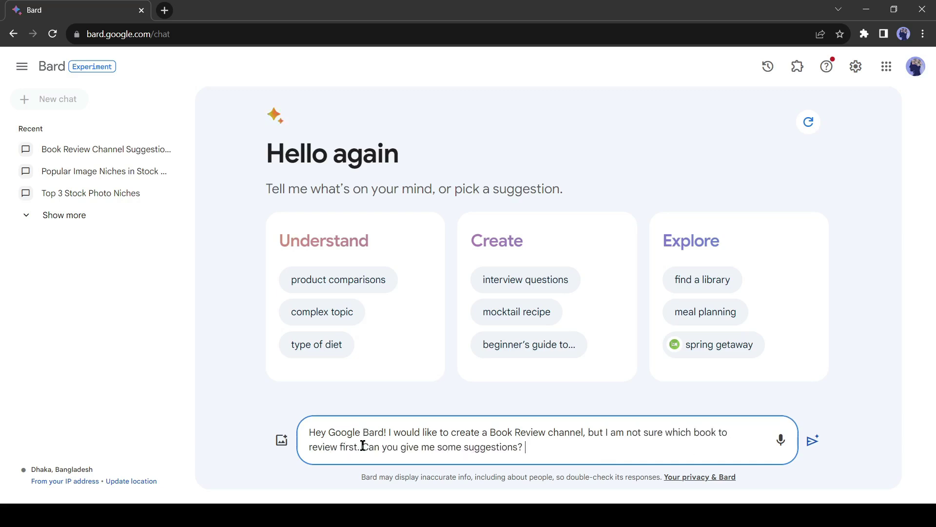
key("Return")
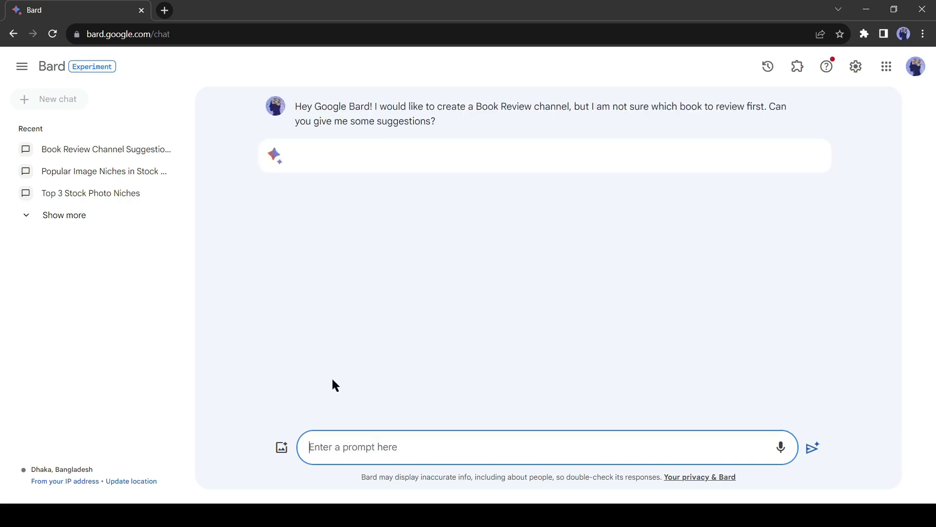
scroll(400, 273, "down", 1)
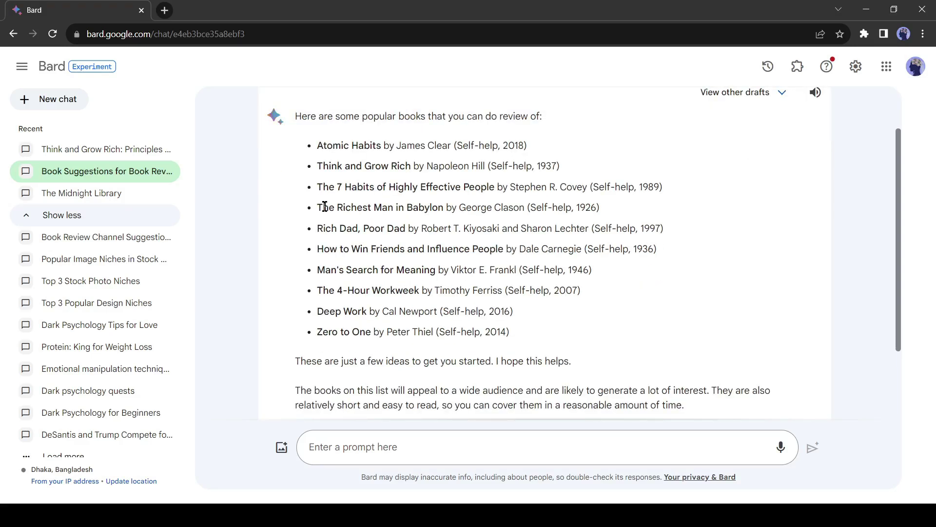
left_click_drag(319, 208, 526, 208)
key("ctrl+c")
- Ask Bard for a 200-word summary of the pasted title 'The Richest Man in Babylon' by George Clason
left_click(338, 447)
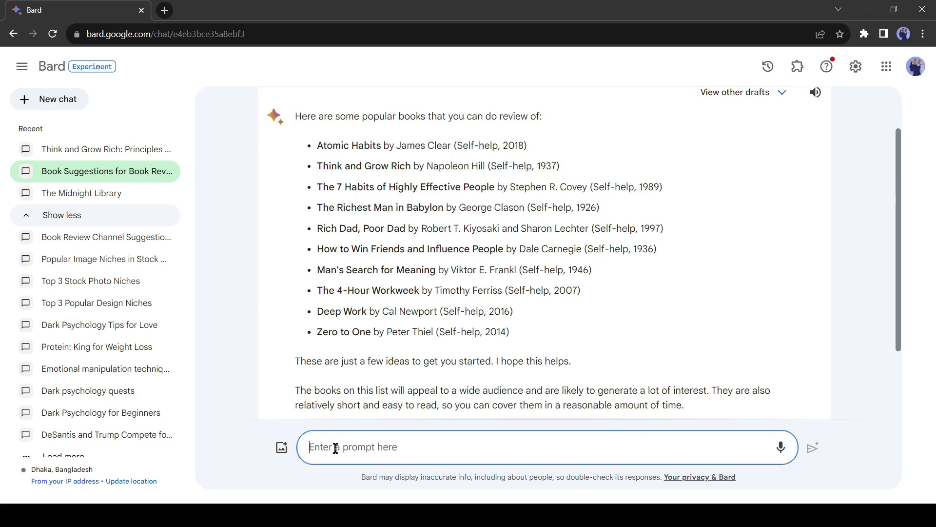
type("Thank you. Could you please write a")
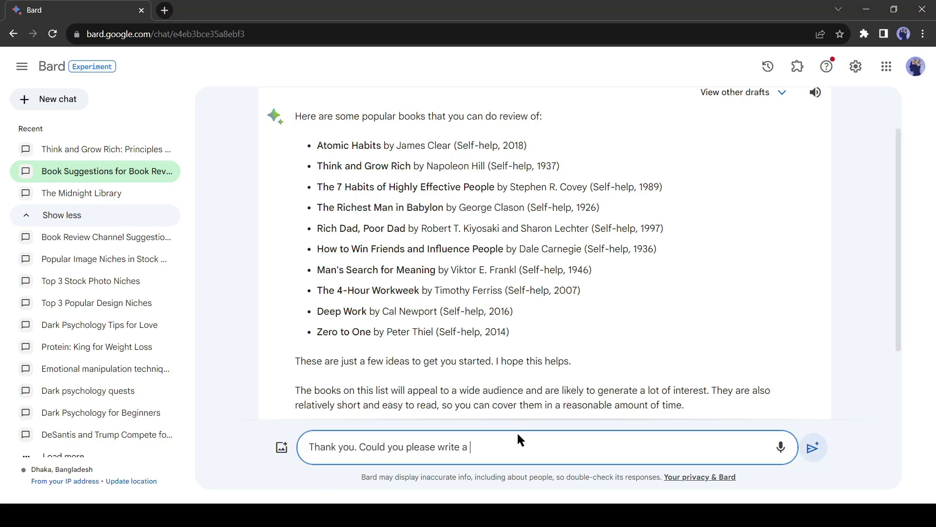
type(" summary of")
key("ctrl+v")
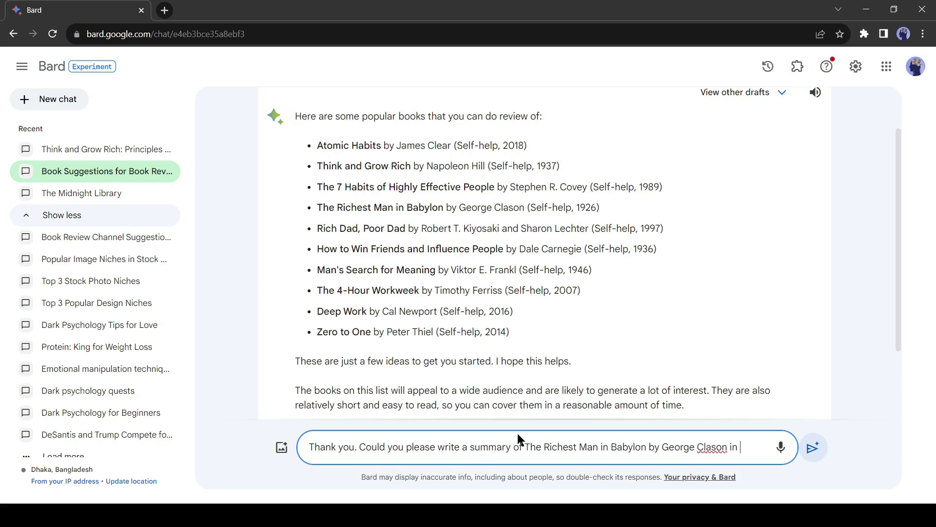
type("in just 200 Words?")
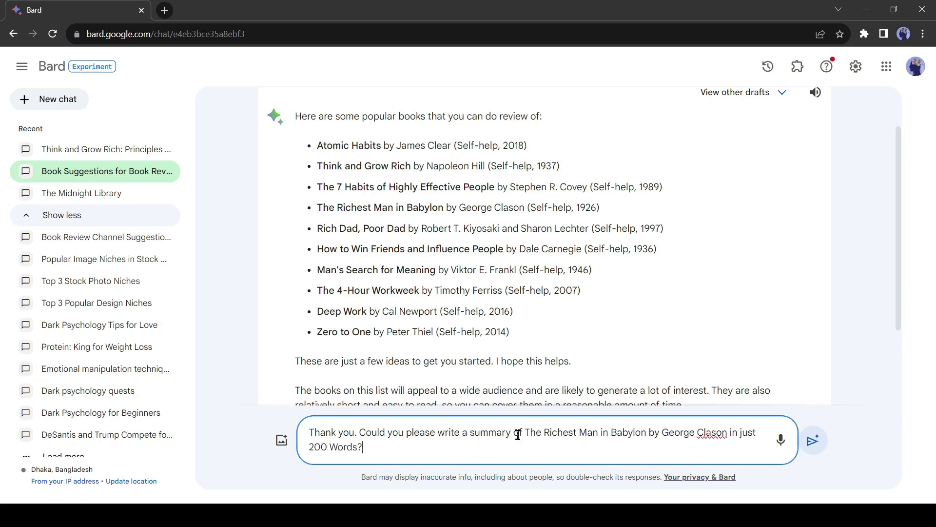
key("Return")
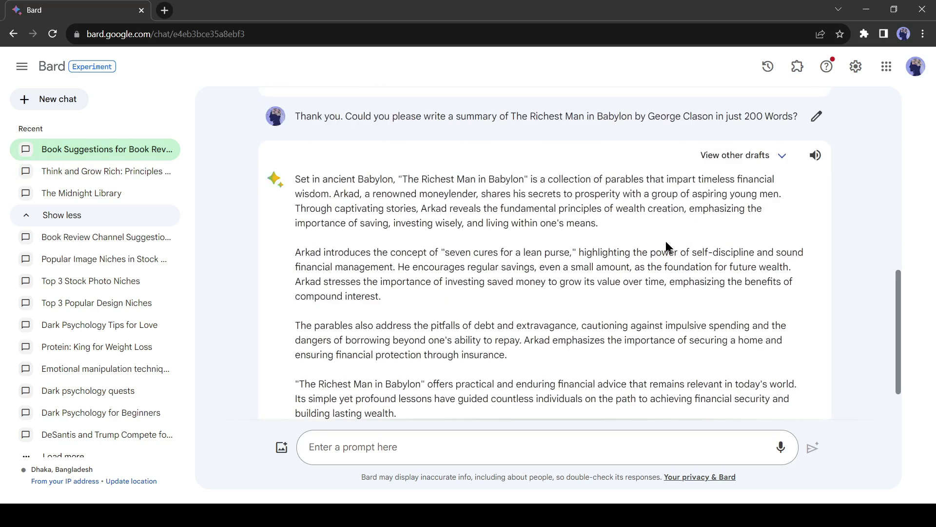
left_click_drag(299, 123, 414, 360)
left_click(395, 442)
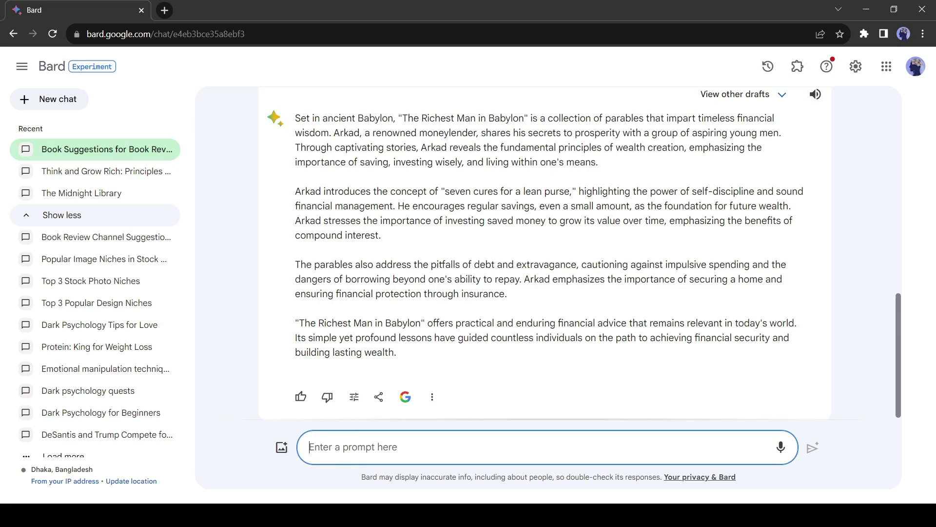
- Request a video script with scenes and narration, fix the 'ansd' typo, and scroll the reply
type("Th")
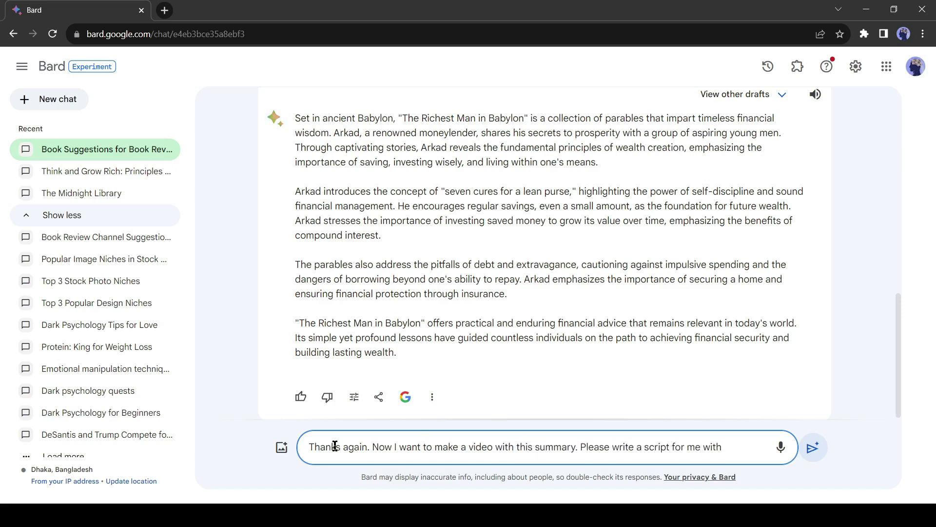
type("scene ansd")
key("Left")
key("Left")
key("Left")
key("Left")
key("Left")
key("BackSpace")
key("End")
type(".")
key("Return")
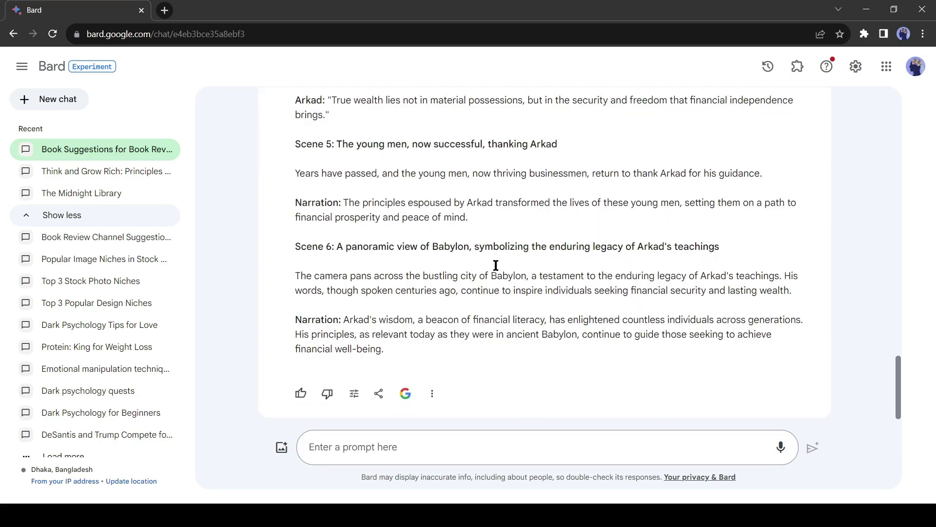
scroll(437, 332, "up", 12)
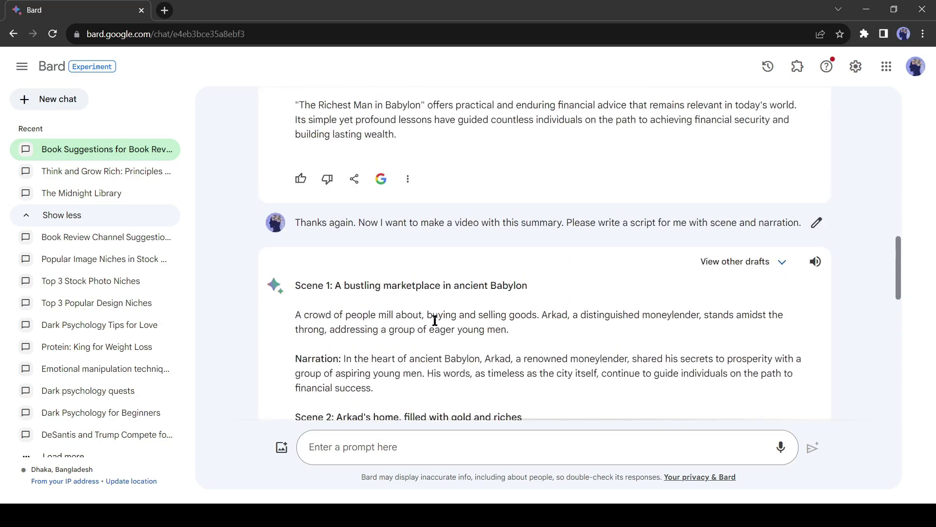
scroll(435, 320, "down", 4)
scroll(435, 319, "down", 10)
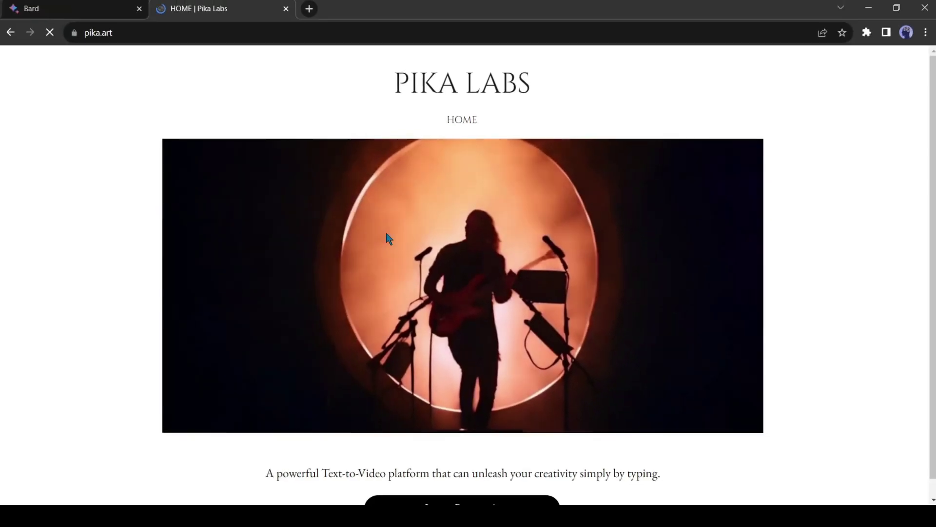
- Scroll down the Pika Labs text-to-video home page
scroll(302, 306, "down", 1)
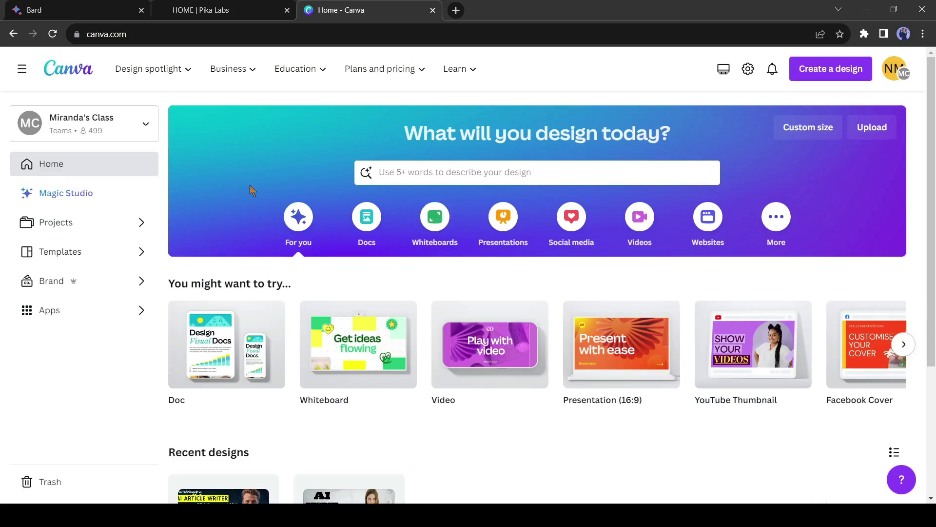
- Create a blank Canva video and set Magic Media in Elements to generate Videos
left_click(489, 349)
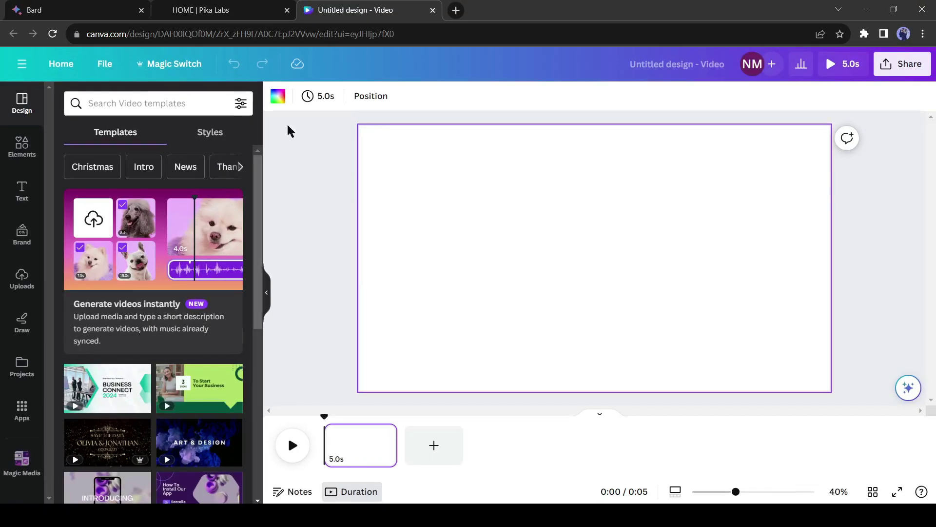
left_click(25, 149)
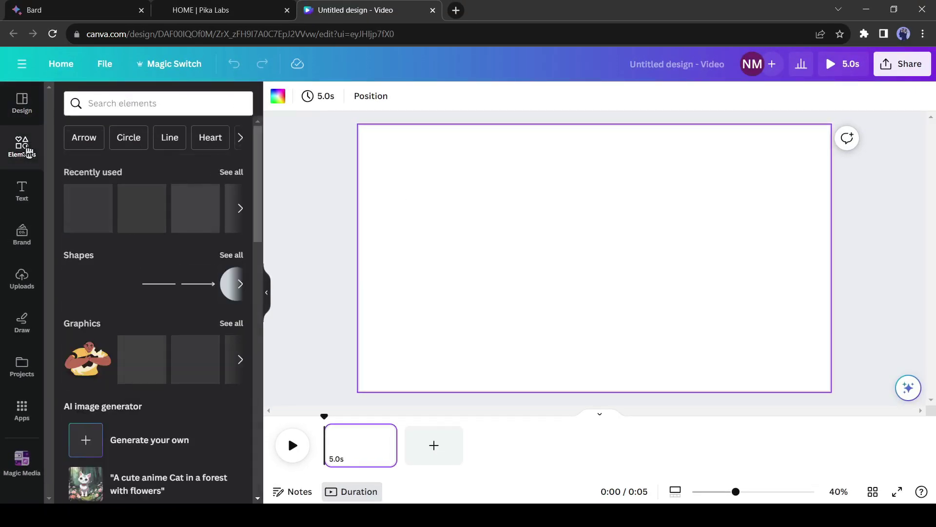
left_click(151, 440)
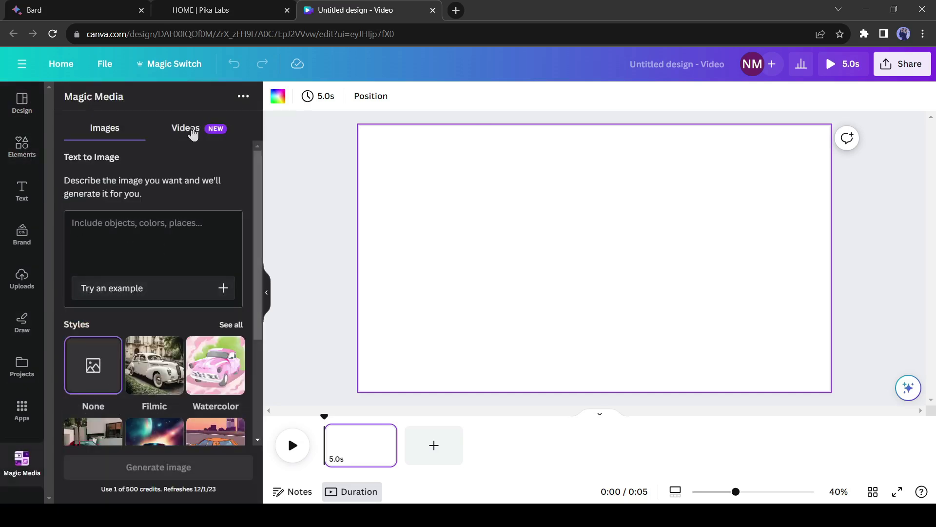
left_click(194, 133)
- Paste the Scene 1 heading from Bard as the prompt and generate the Babylon marketplace clip
left_click(287, 10)
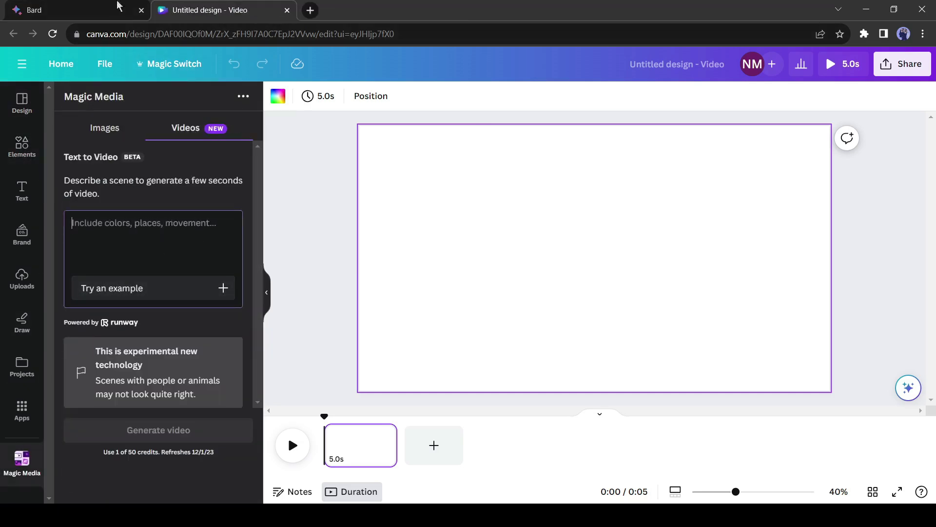
left_click(81, 10)
left_click_drag(335, 203, 540, 207)
key("ctrl+c")
left_click(334, 213)
left_click(221, 10)
key("ctrl+v")
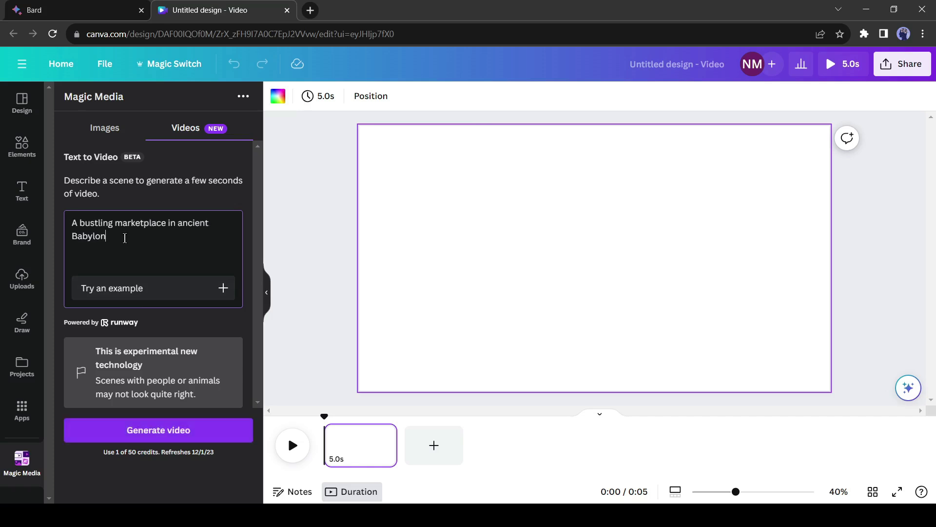
left_click(156, 430)
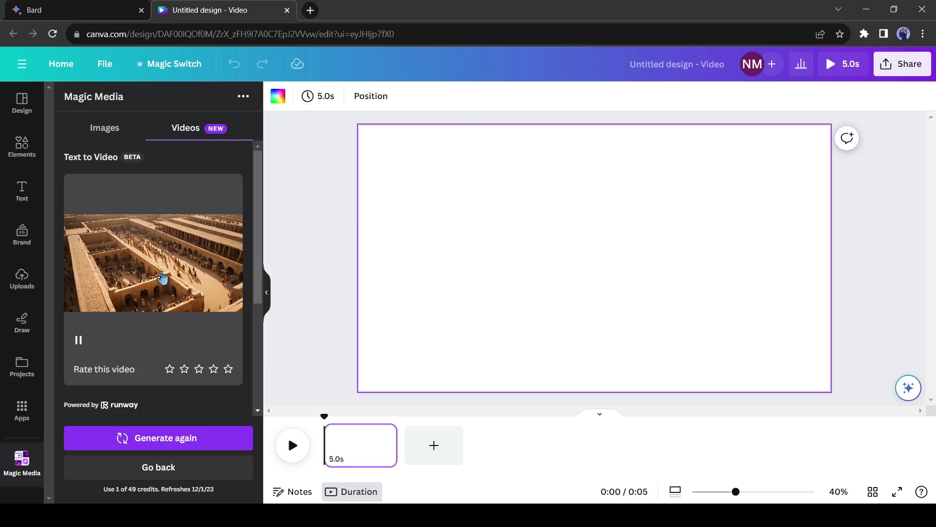
- Add and preview the marketplace clip, then set it as the page 1 background
left_click(163, 277)
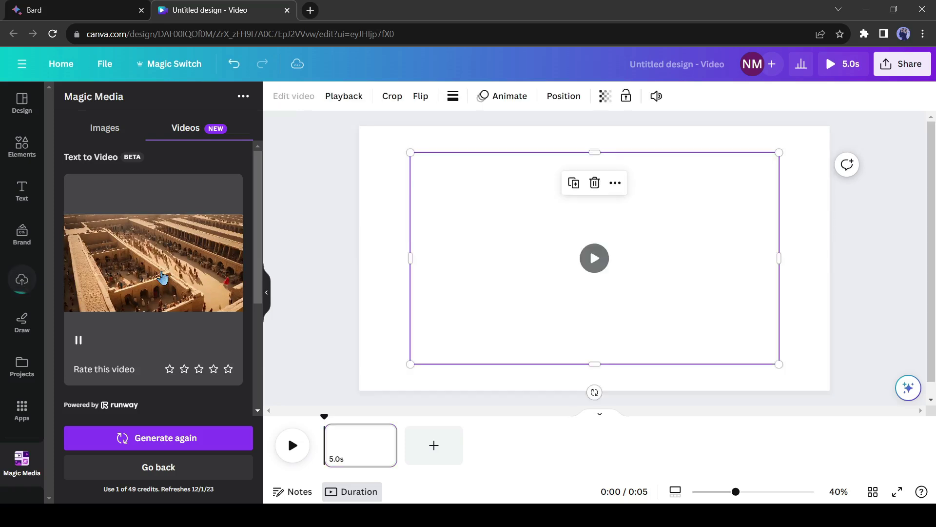
left_click(593, 258)
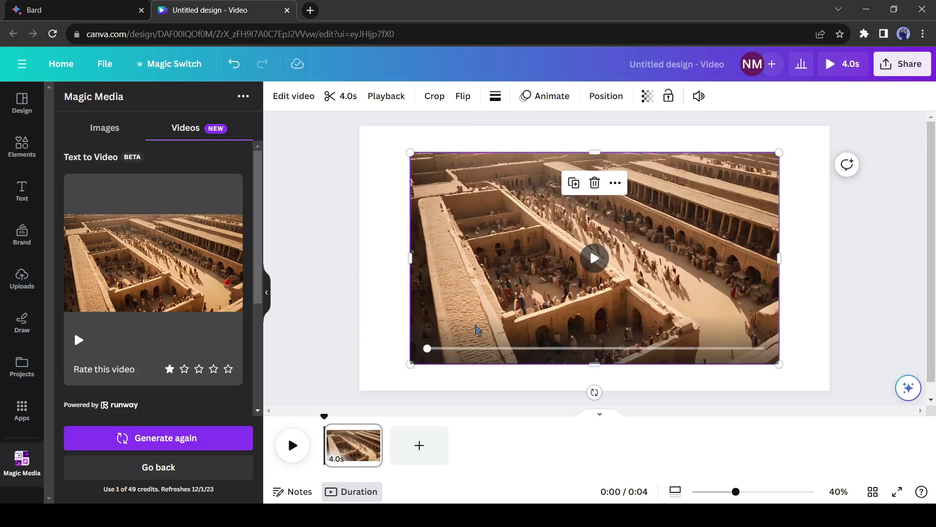
left_click(615, 185)
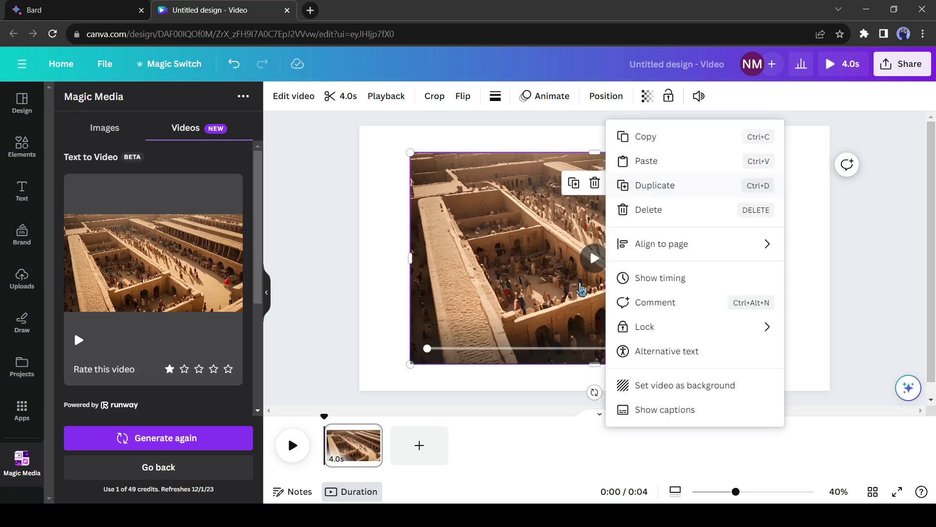
left_click(687, 388)
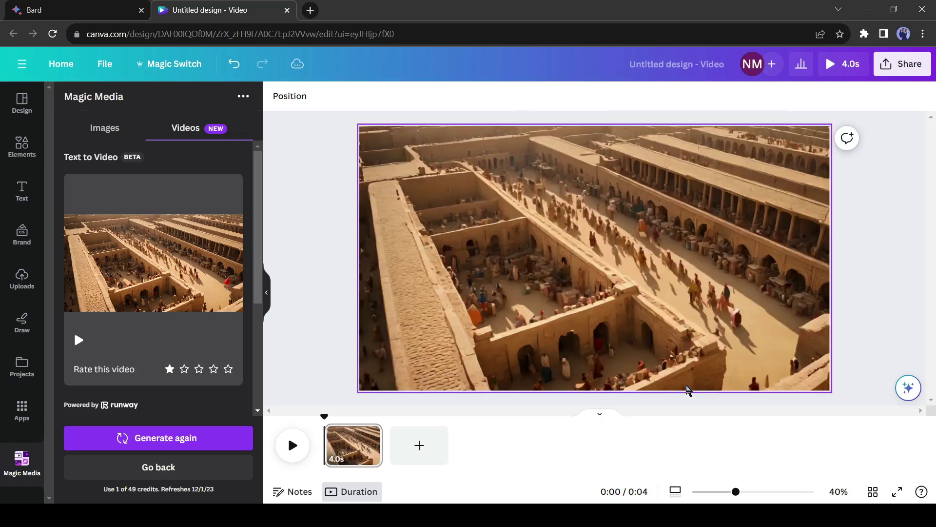
left_click_drag(325, 416, 378, 416)
- Add a new page and generate a clip from the Scene 1 description pasted from Bard
left_click(423, 448)
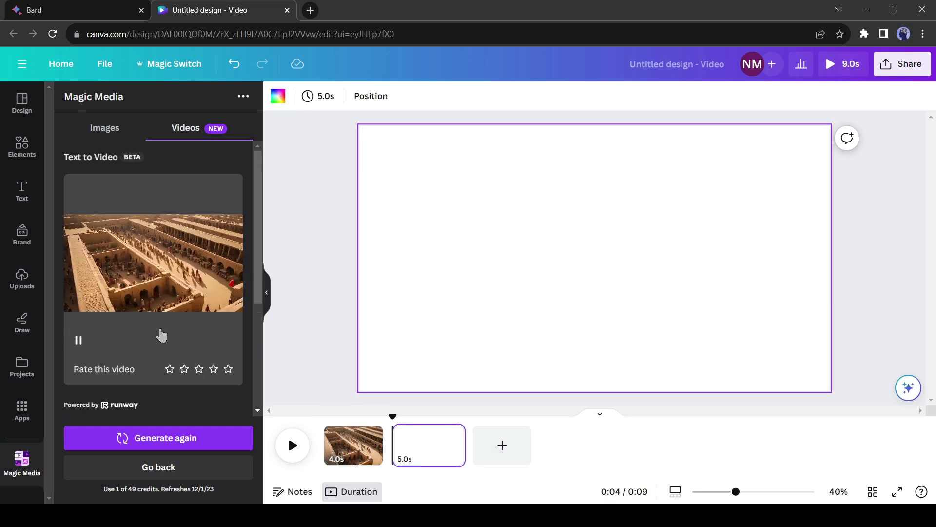
scroll(161, 332, "down", 4)
key("ctrl+Tab")
left_click_drag(295, 233, 516, 243)
key("ctrl+Tab")
left_click(125, 372)
key("ctrl+a")
key("ctrl+v")
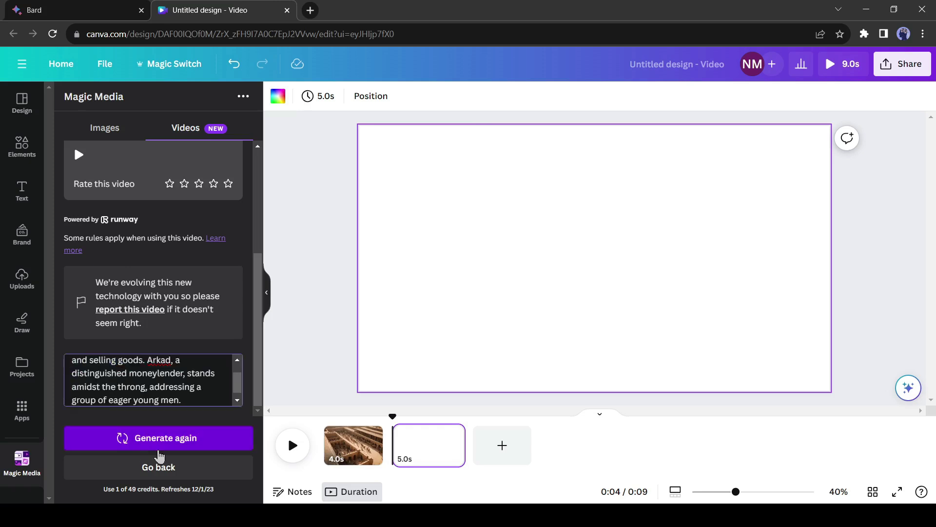
left_click(167, 439)
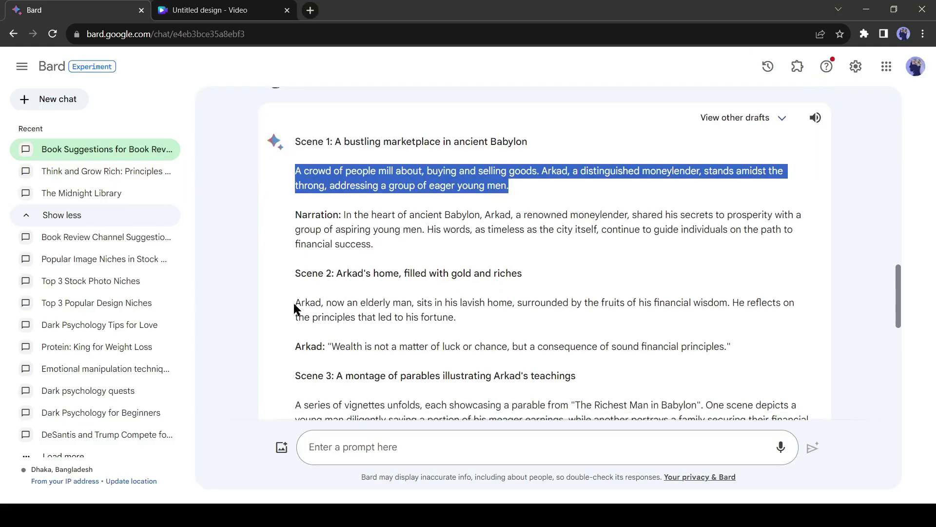
- Select the Scene 2 description and the next scene text in the Bard script
left_click_drag(294, 303, 461, 315)
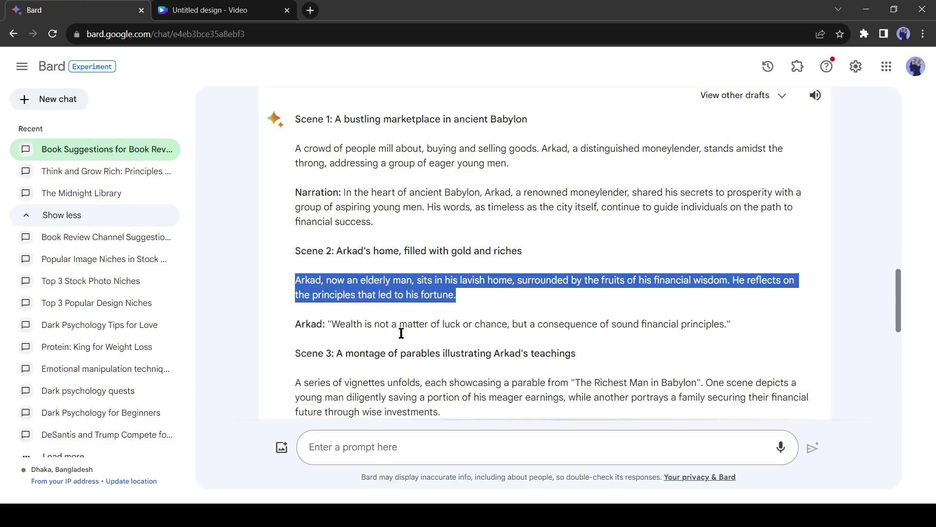
scroll(401, 334, "down", 2)
left_click_drag(336, 253, 602, 262)
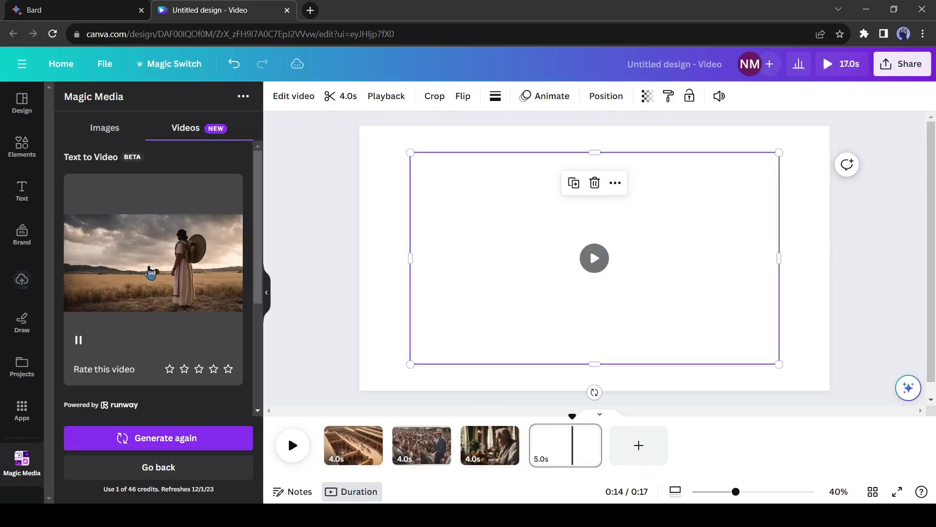
- Select the Scene 3 description, then download all 7 pages as 1080p MP4 video
left_click(34, 10)
left_click_drag(295, 282, 468, 321)
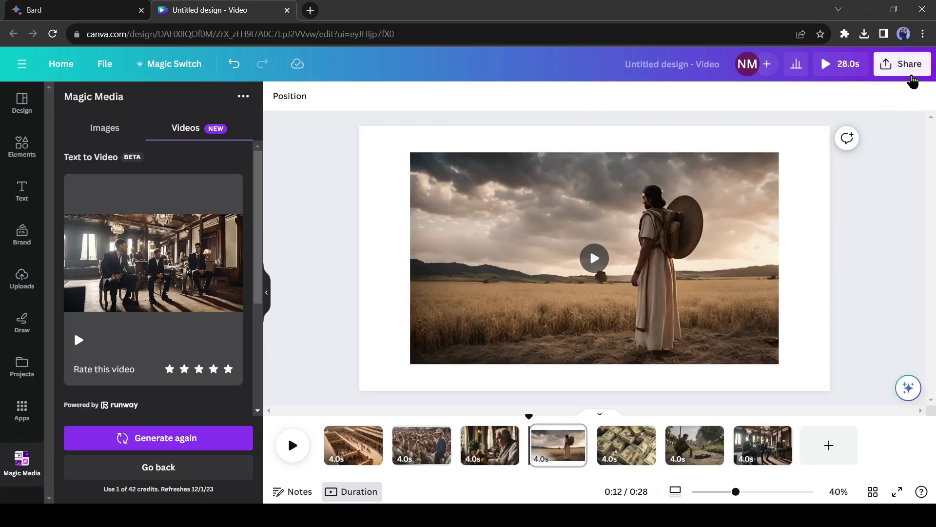
left_click(909, 66)
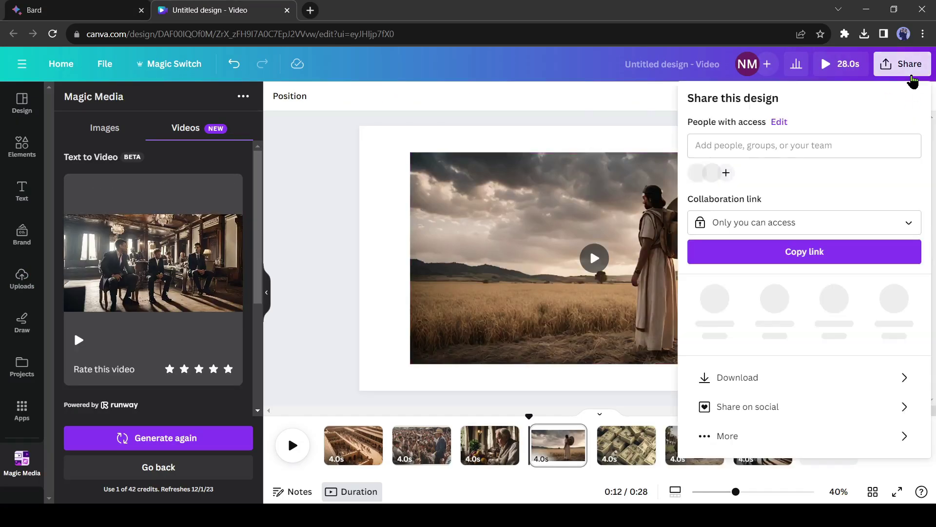
left_click(827, 362)
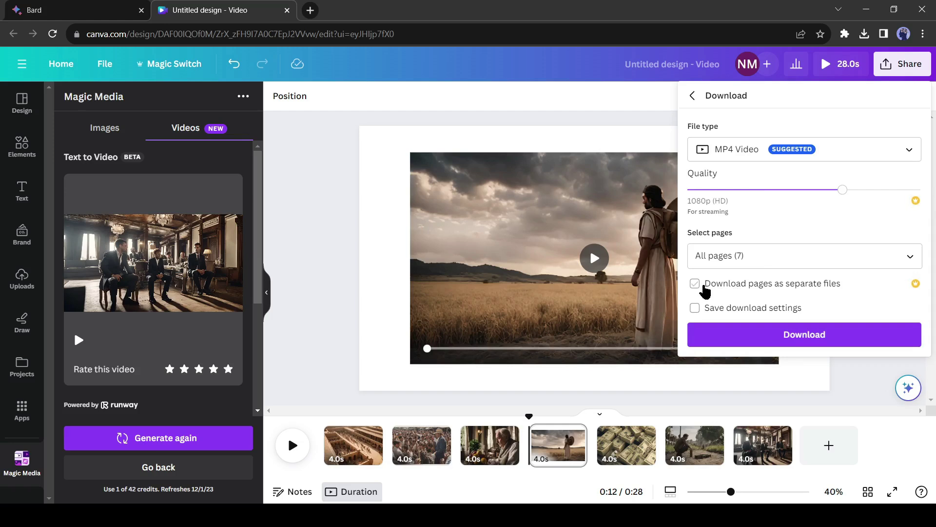
left_click(815, 334)
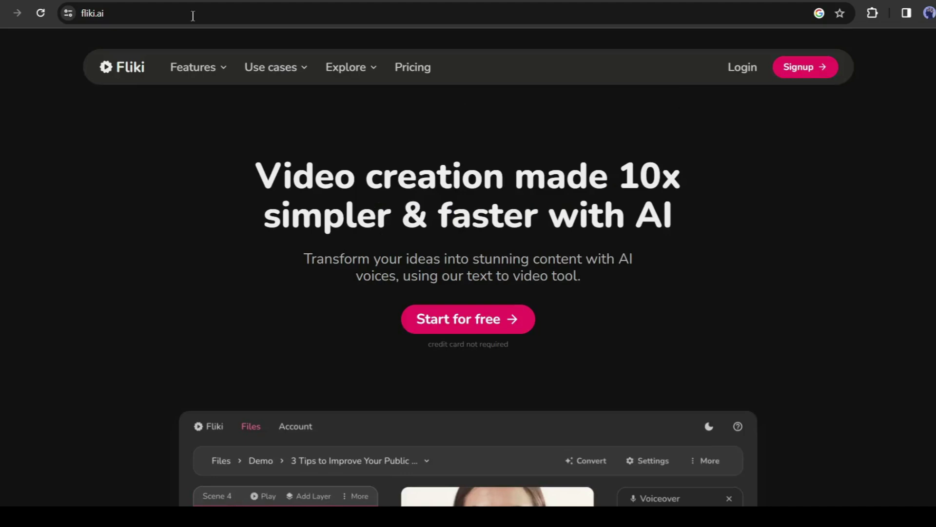
- Create a new audio-only Fliki file named Book, starting from an empty file
left_click(468, 321)
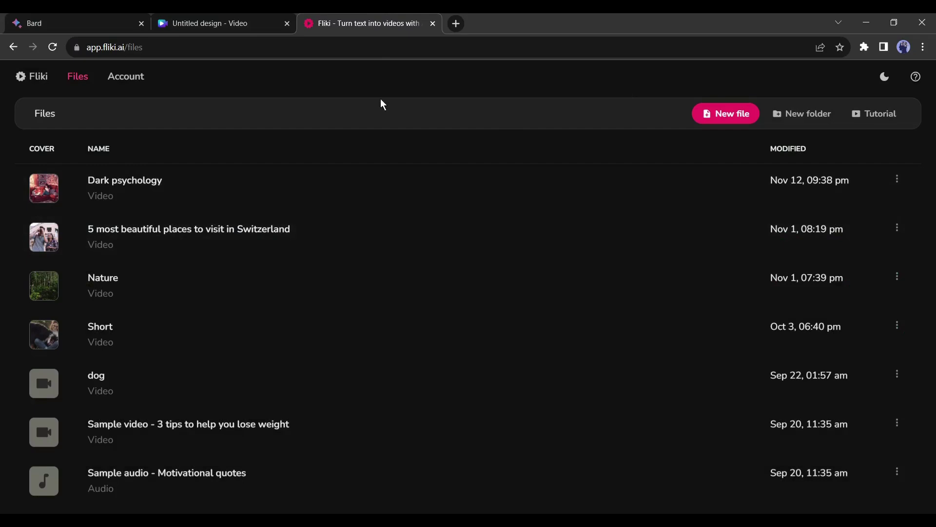
left_click(714, 126)
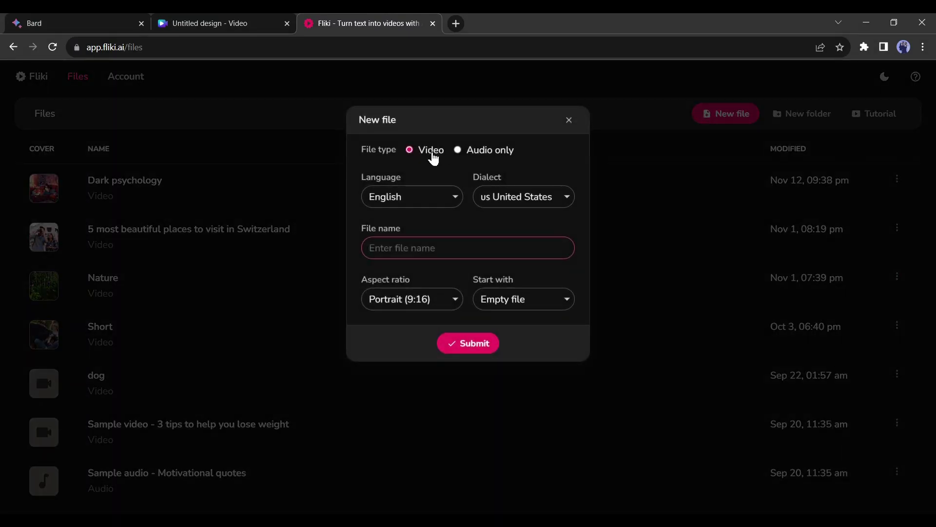
left_click(491, 161)
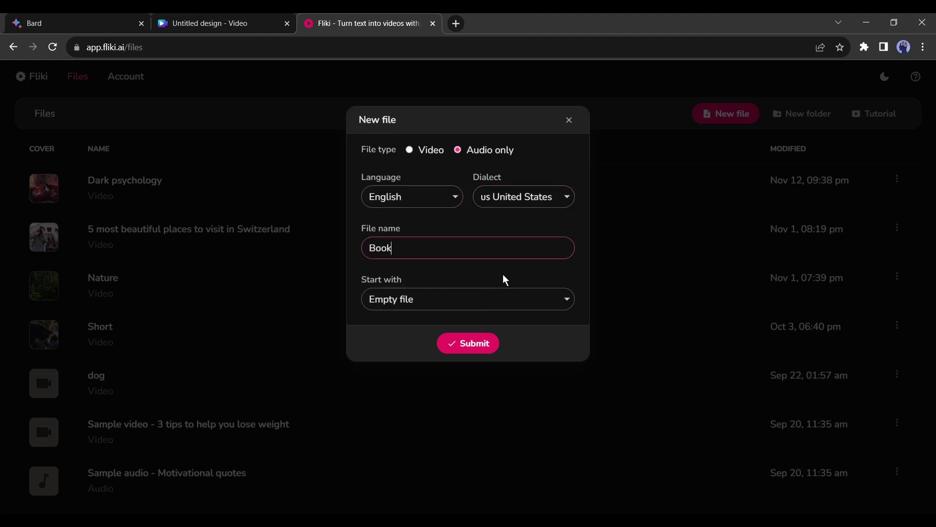
left_click(461, 299)
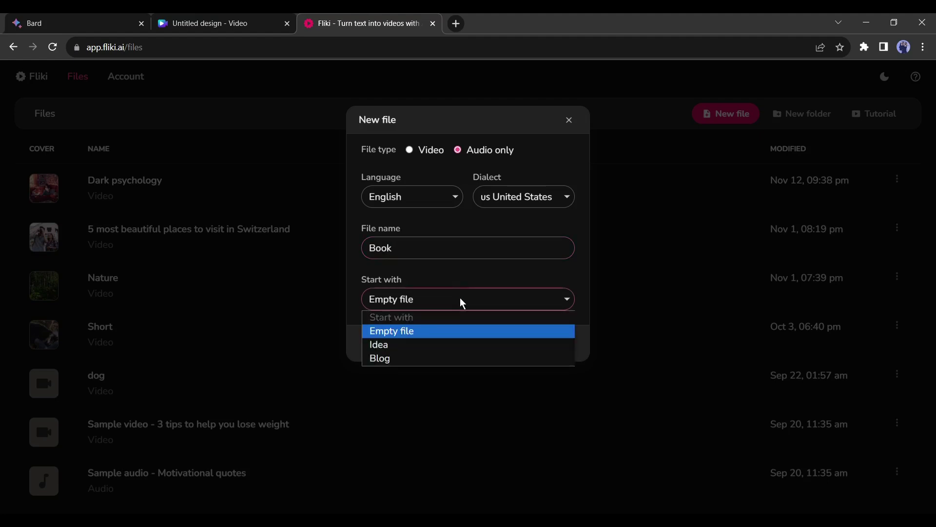
left_click(461, 299)
left_click(455, 352)
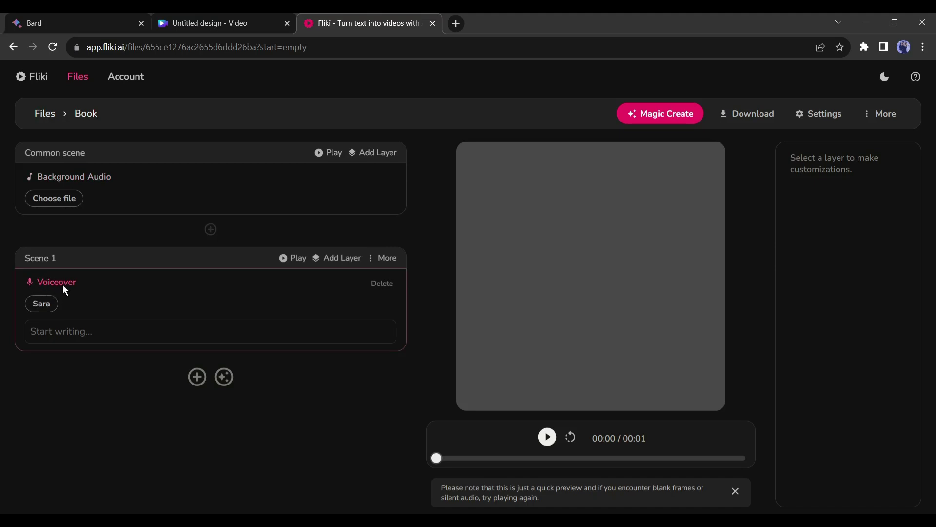
- Preview voices and switch Scene 1 from Sara to Anthony, applied to all voiceovers
left_click(42, 305)
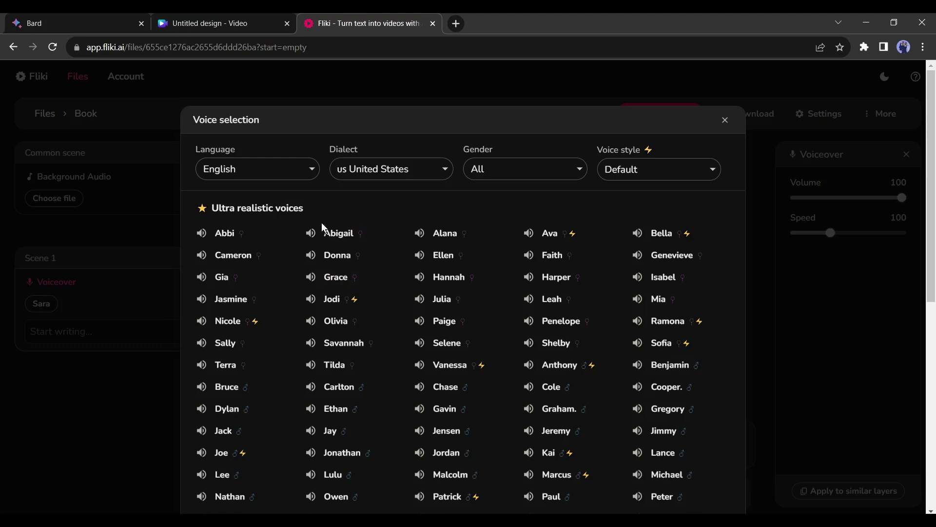
left_click(421, 235)
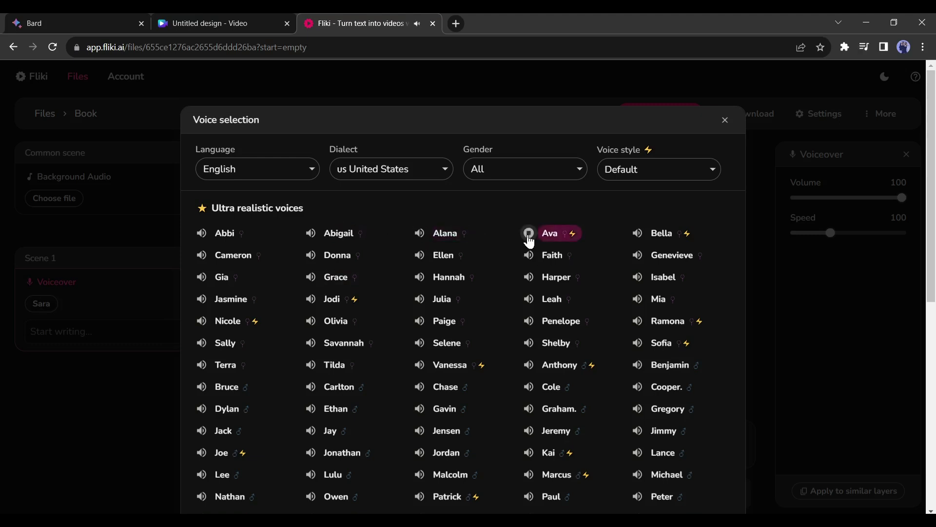
scroll(573, 371, "down", 8)
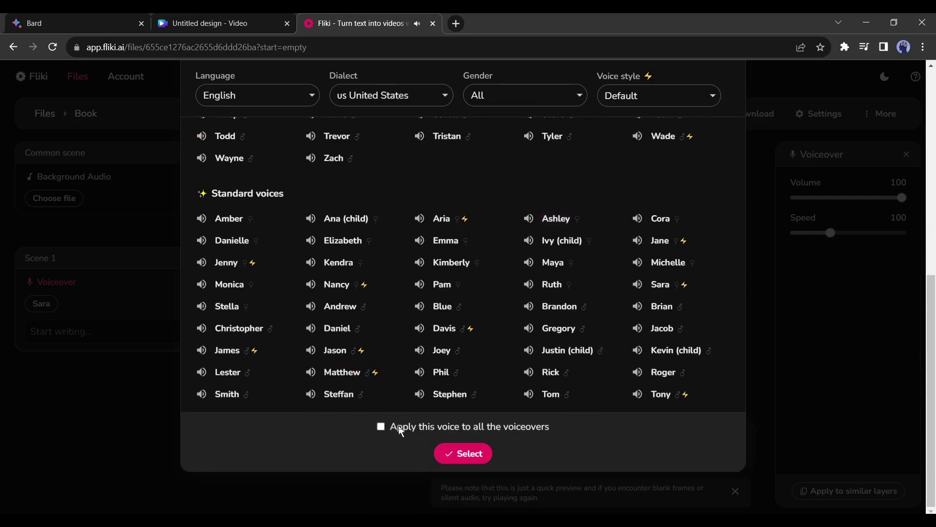
left_click(400, 428)
left_click(474, 452)
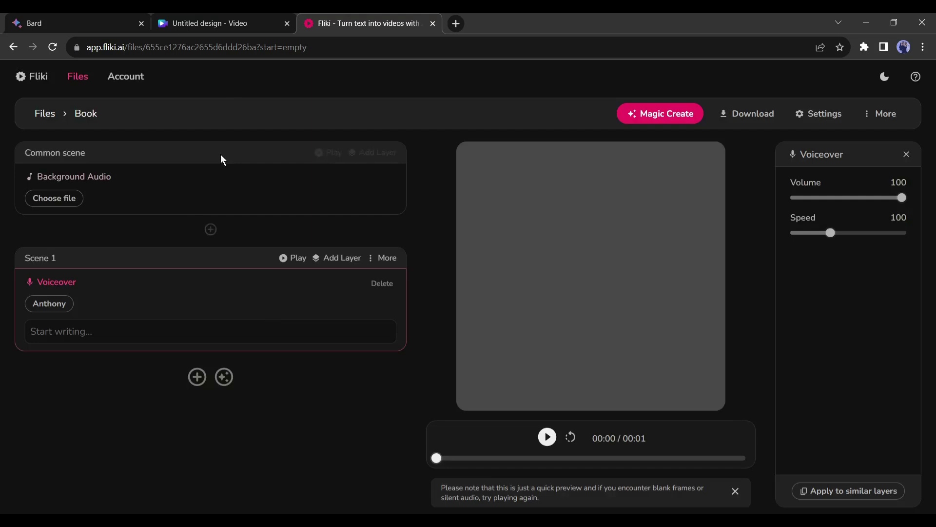
- Paste the first Babylon narration paragraph from the Bard script into Scene 1
left_click(58, 15)
scroll(338, 262, "up", 5)
scroll(330, 262, "down", 5)
left_click_drag(343, 248, 373, 280)
key("ctrl+c")
left_click(342, 22)
left_click(115, 328)
key("ctrl+v")
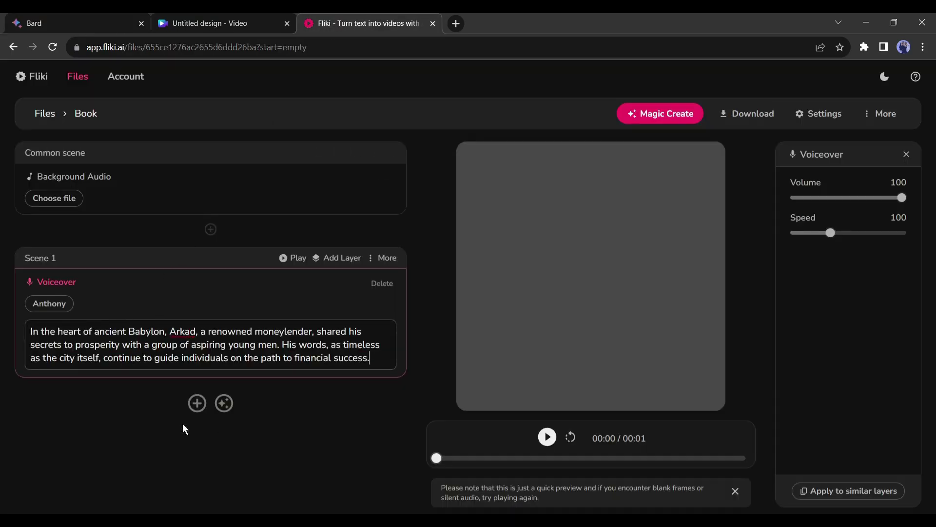
- Add Scene 2 and fill it with the next Arkad narration paragraph
left_click(197, 406)
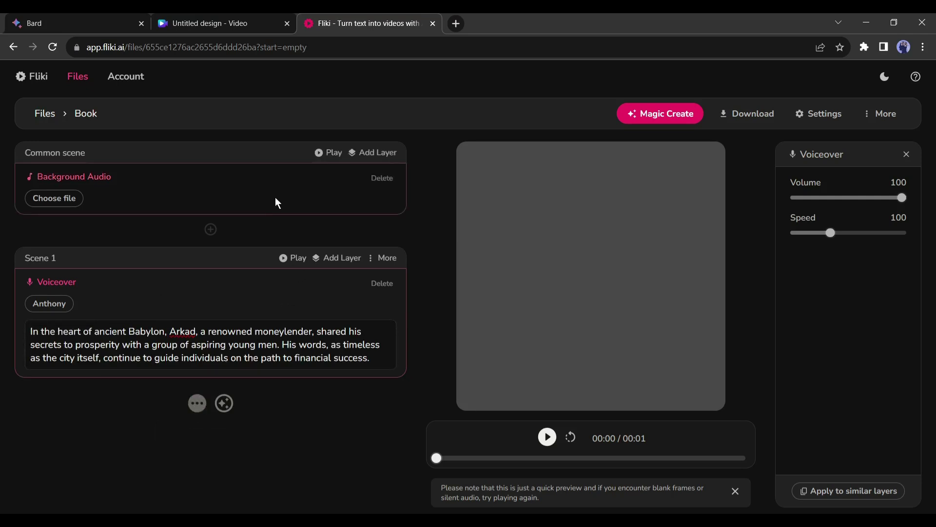
left_click(77, 23)
scroll(328, 244, "down", 3)
left_click_drag(344, 256, 501, 276)
key("ctrl+c")
left_click(349, 19)
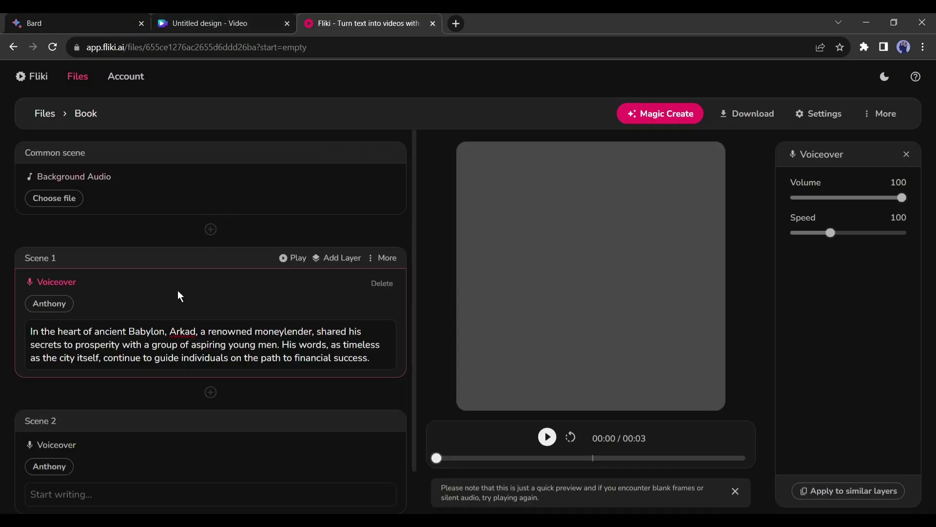
scroll(138, 398, "down", 2)
left_click(108, 441)
key("ctrl+v")
- Copy the following narration sentence from Bard into Scene 3
left_click(77, 23)
scroll(420, 283, "down", 3)
left_click_drag(343, 277, 469, 292)
key("ctrl+c")
left_click(349, 23)
scroll(166, 358, "down", 2)
left_click(147, 449)
key("ctrl+v")
- Copy the last narration paragraph from Bard into Scene 4
left_click(77, 23)
scroll(358, 345, "down", 1)
left_click_drag(343, 333, 384, 362)
key("ctrl+c")
left_click(370, 16)
scroll(228, 429, "down", 3)
scroll(228, 433, "down", 2)
left_click(228, 433)
key("ctrl+v")
scroll(195, 342, "up", 7)
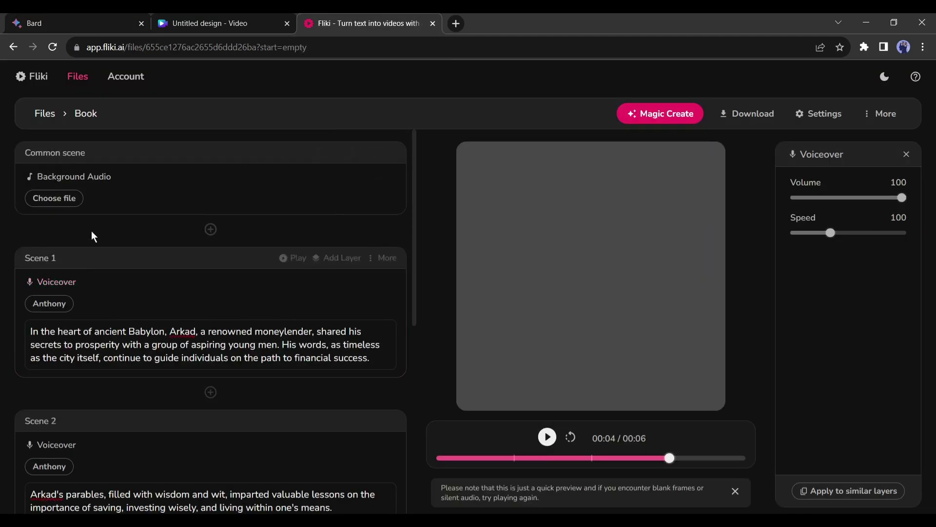
- Search the stock music library for 'happy' tracks for the Background Audio layer
left_click(80, 182)
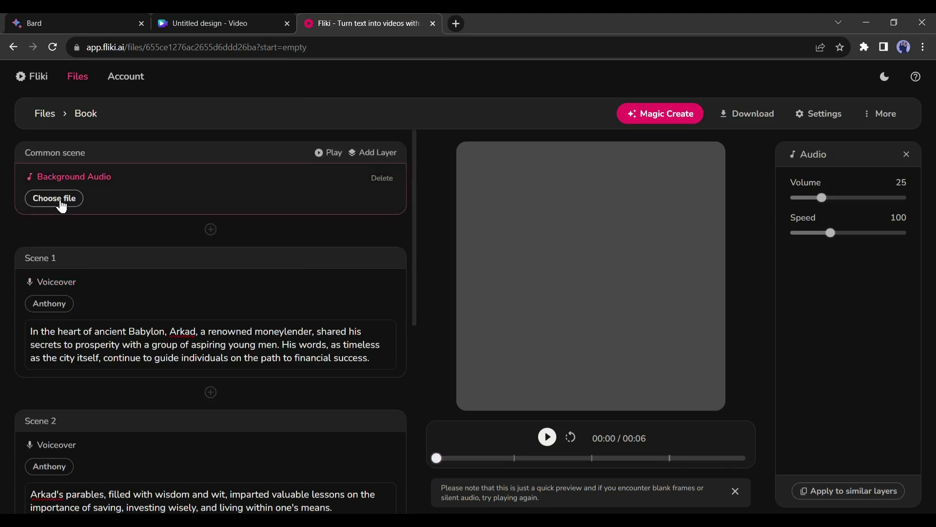
left_click(58, 200)
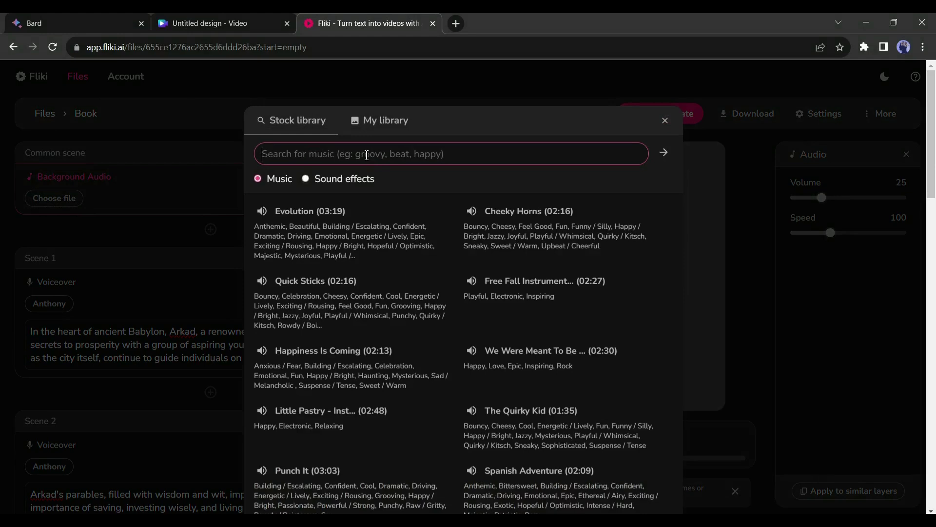
type("happy")
key("Return")
left_click(262, 211)
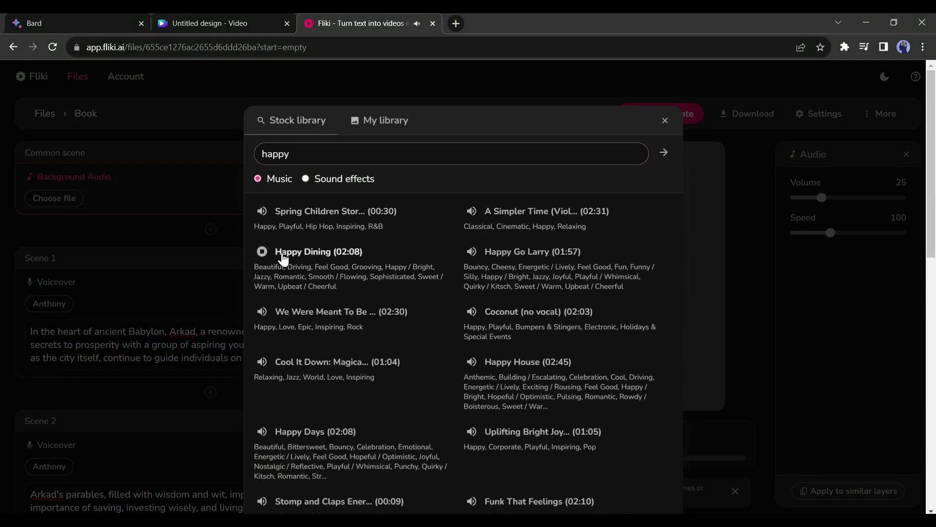
- Use Cool It Down: Magical Harp as background music at volume 15, then download
scroll(258, 345, "down", 1)
left_click(259, 345)
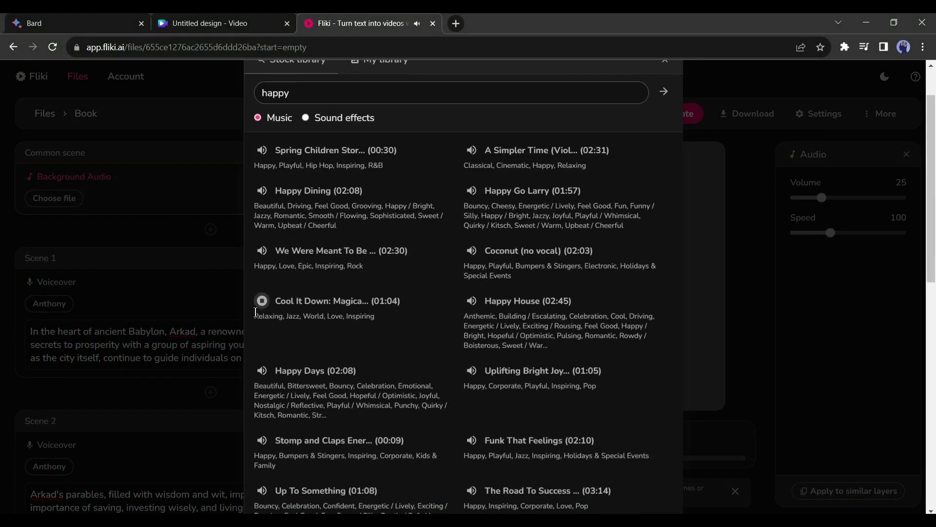
scroll(418, 338, "down", 1)
left_click(343, 244)
scroll(337, 345, "down", 4)
scroll(353, 449, "up", 5)
left_click(738, 119)
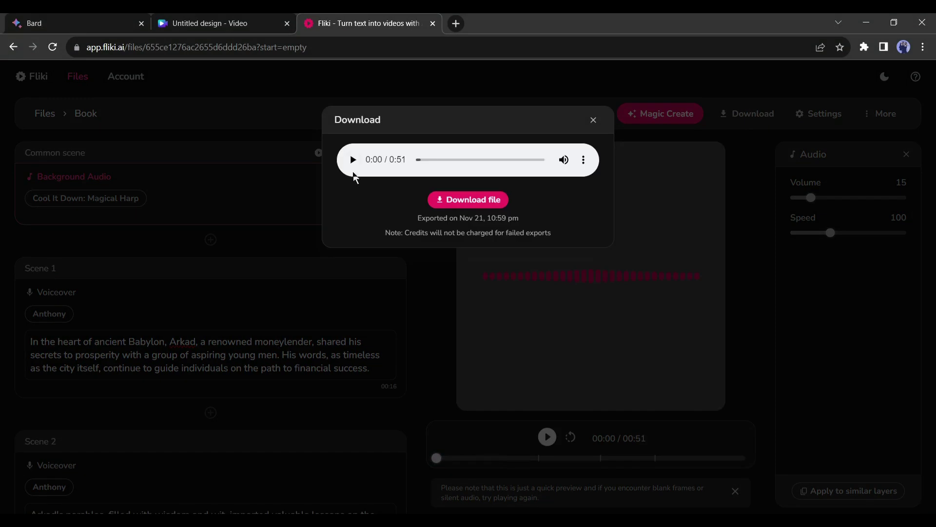
- Play the 51-second exported audio, then save it as a file
left_click(354, 165)
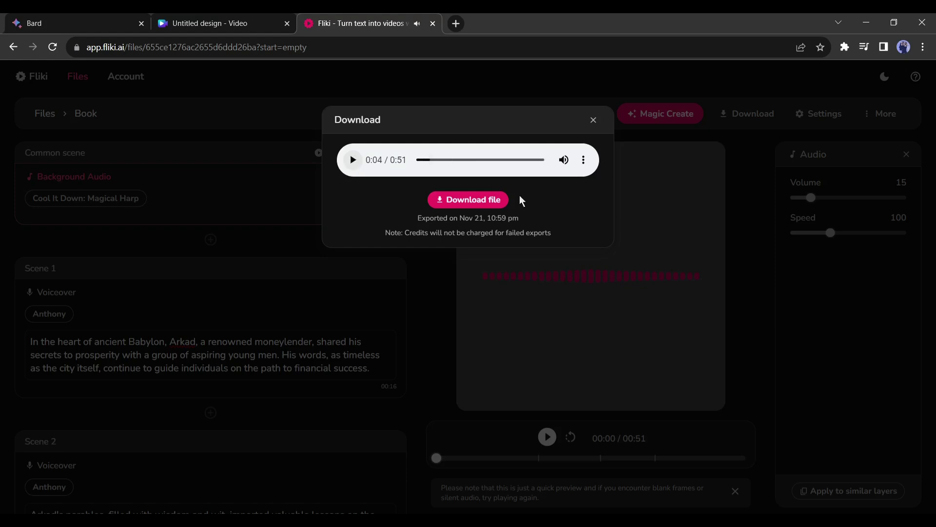
left_click(456, 199)
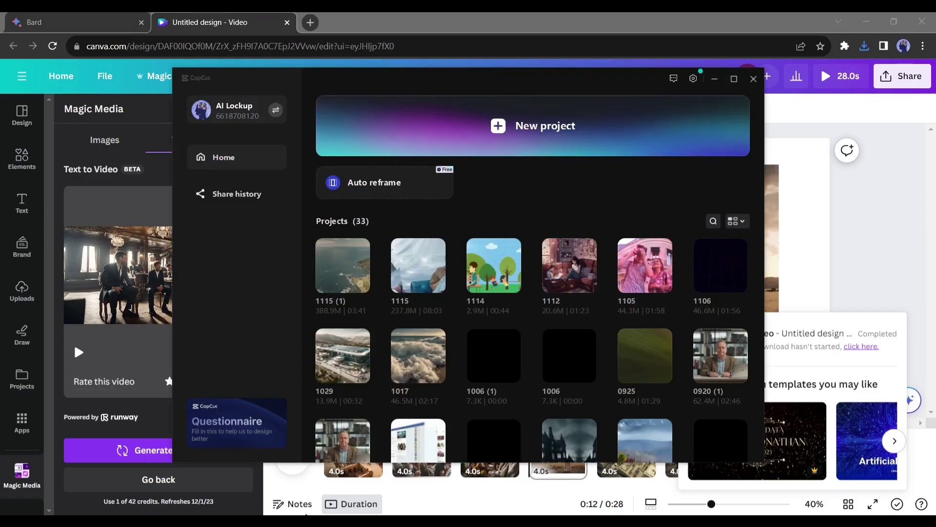
- Create a new CapCut project and place the seven imported Canva clips on the timeline
left_click(496, 136)
left_click(273, 511)
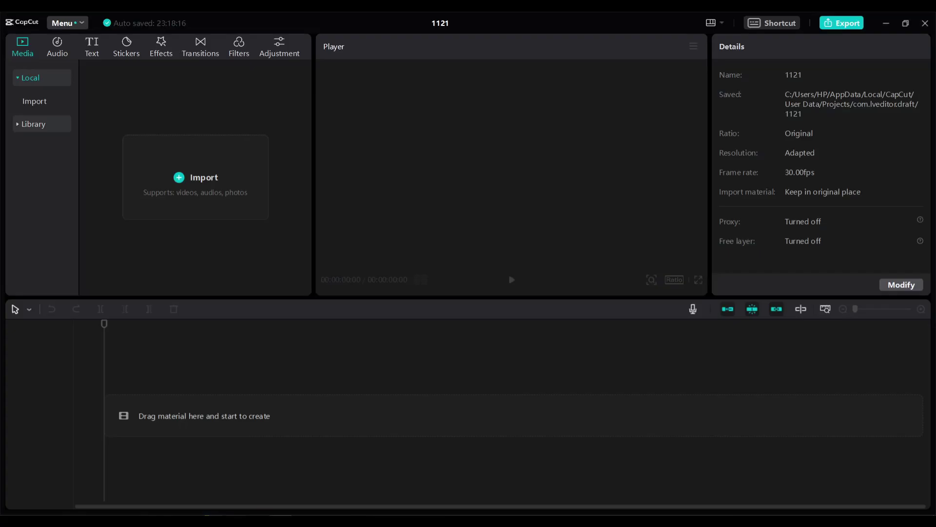
key("alt+Tab")
left_click_drag(195, 63, 473, 59)
key("ctrl+a")
left_click_drag(437, 169, 272, 425)
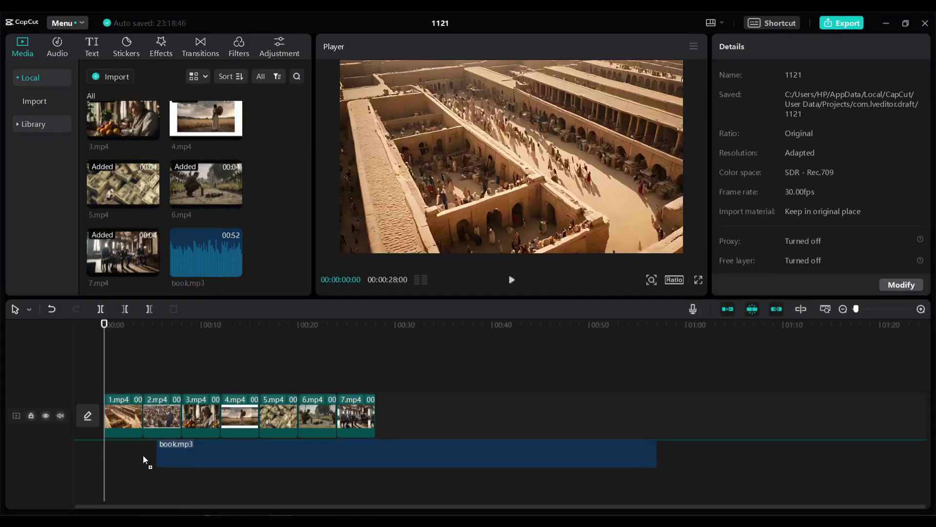
- Add book.mp3 under the clips starting at 0:00 and play the edit
left_click_drag(144, 459, 131, 459)
left_click_drag(288, 456, 250, 456)
key("space")
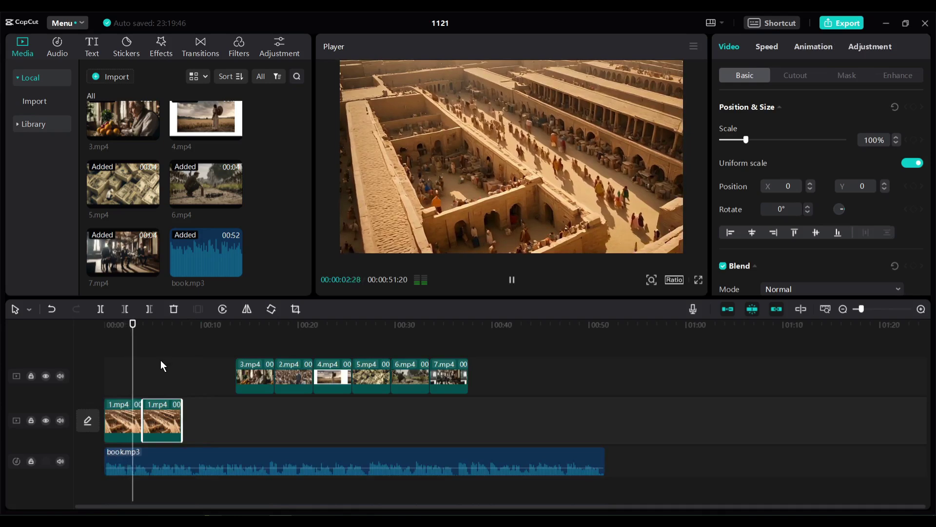
- Reverse the duplicated 1.mp4 clip and play it back to check
left_click(176, 401)
left_click(222, 311)
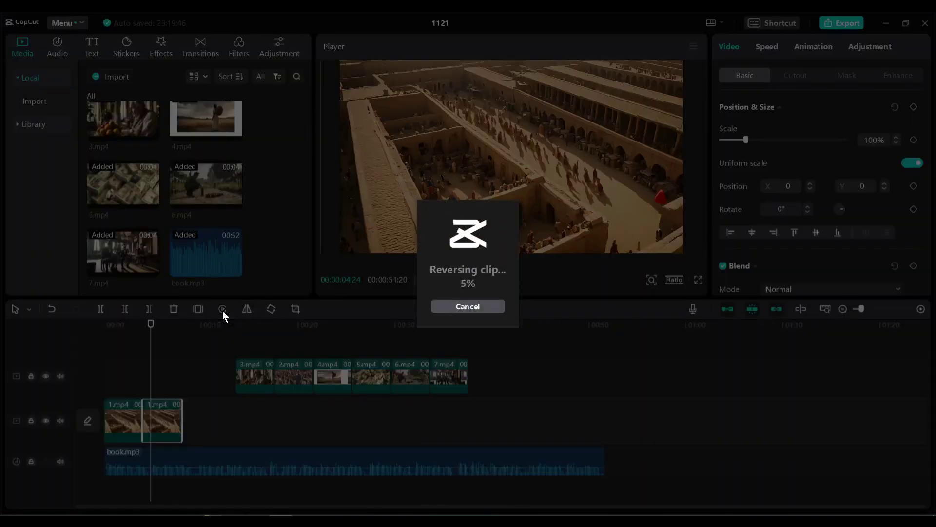
left_click(131, 325)
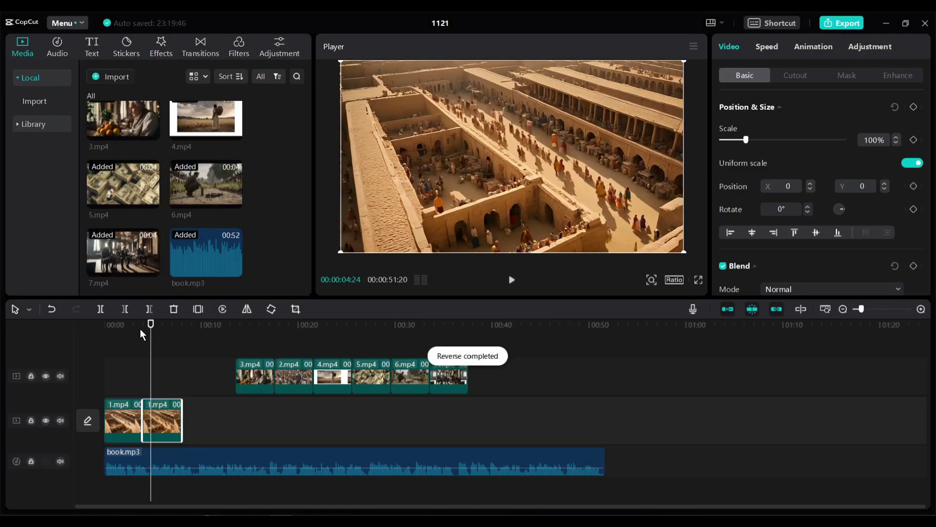
key("space")
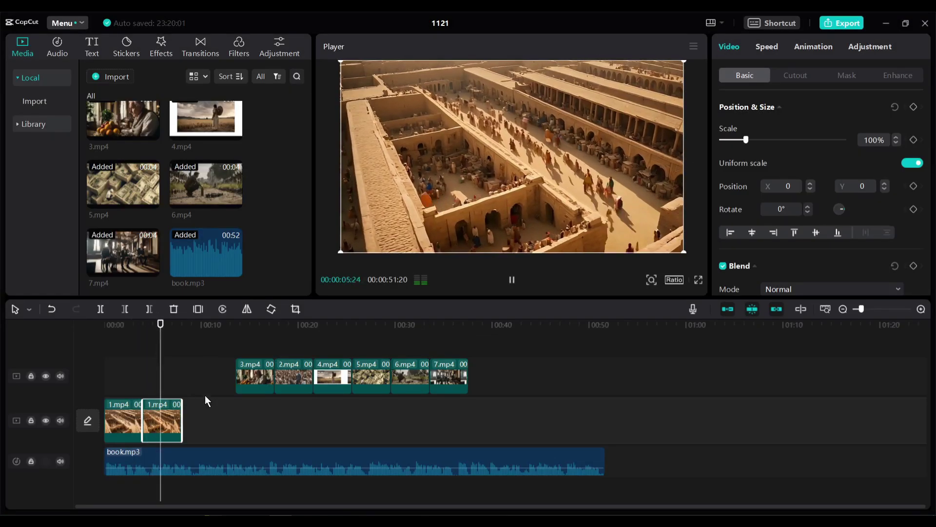
left_click(171, 418)
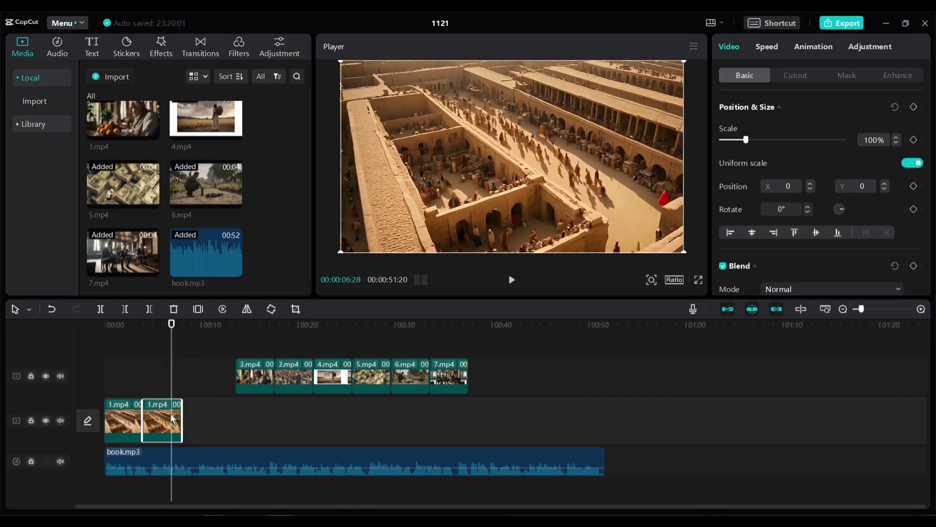
- Slow the clip to 0.6x (6.7s) and export the edit as 1080p MP4
left_click(768, 47)
left_click_drag(743, 126, 735, 125)
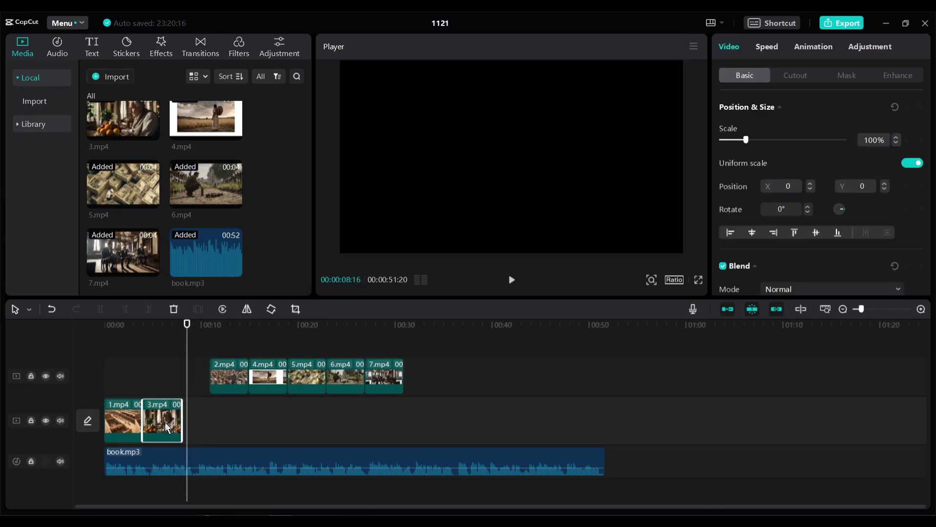
key("space")
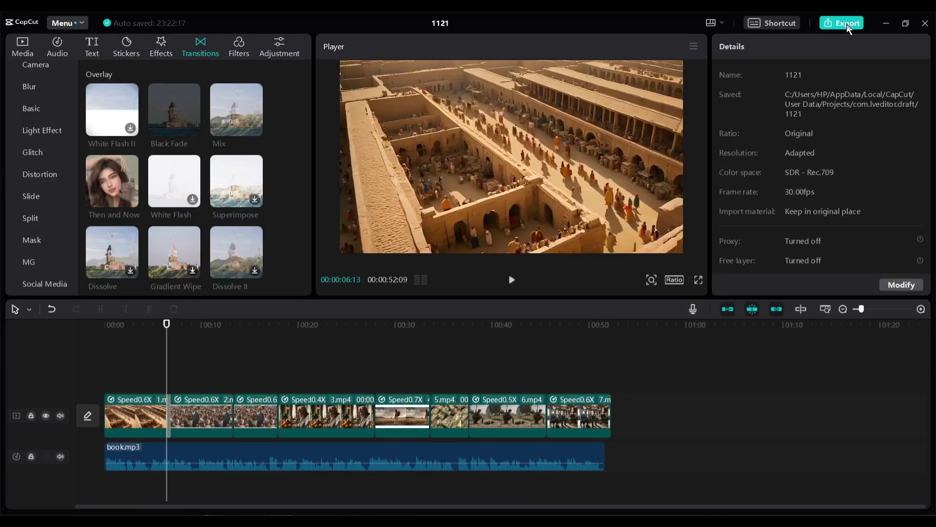
left_click(842, 23)
left_click(583, 438)
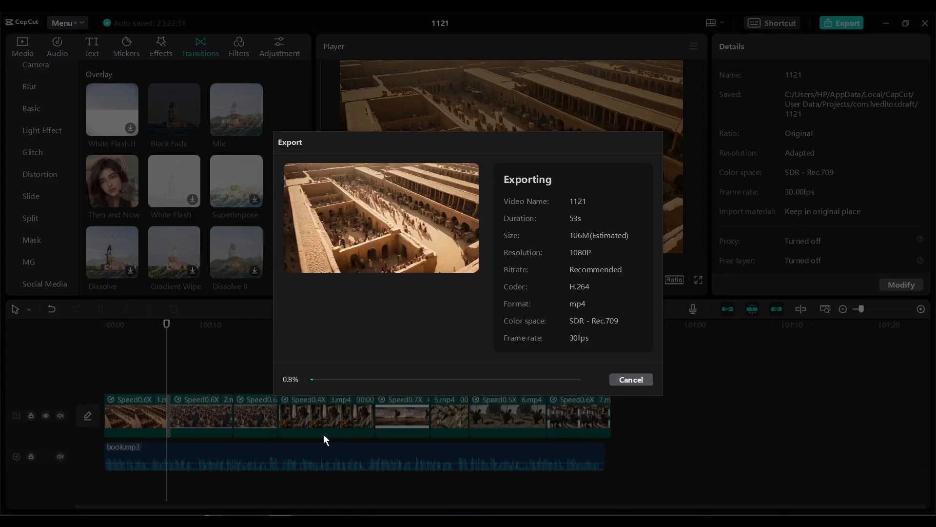